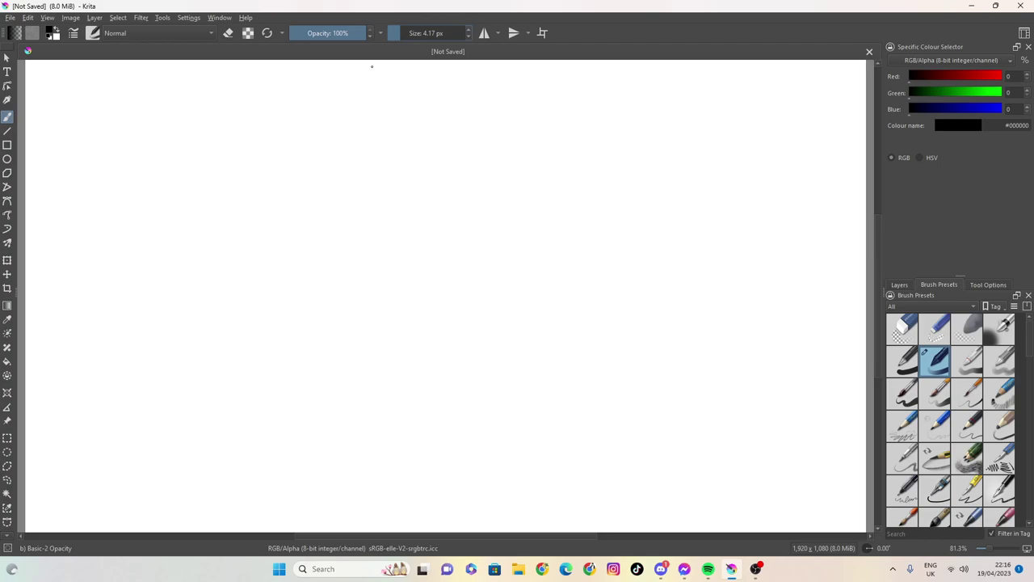
- Sketch the outline of a three-quarter-view face near the canvas's upper-left corner, from the forehead down around the chin
mouse_move(91, 165)
mouse_down()
mouse_move(97, 234)
mouse_move(134, 283)
mouse_up()
mouse_move(94, 211)
mouse_down()
mouse_move(98, 140)
mouse_move(118, 123)
mouse_up()
mouse_move(119, 279)
mouse_down()
mouse_move(158, 271)
mouse_move(193, 240)
mouse_up()
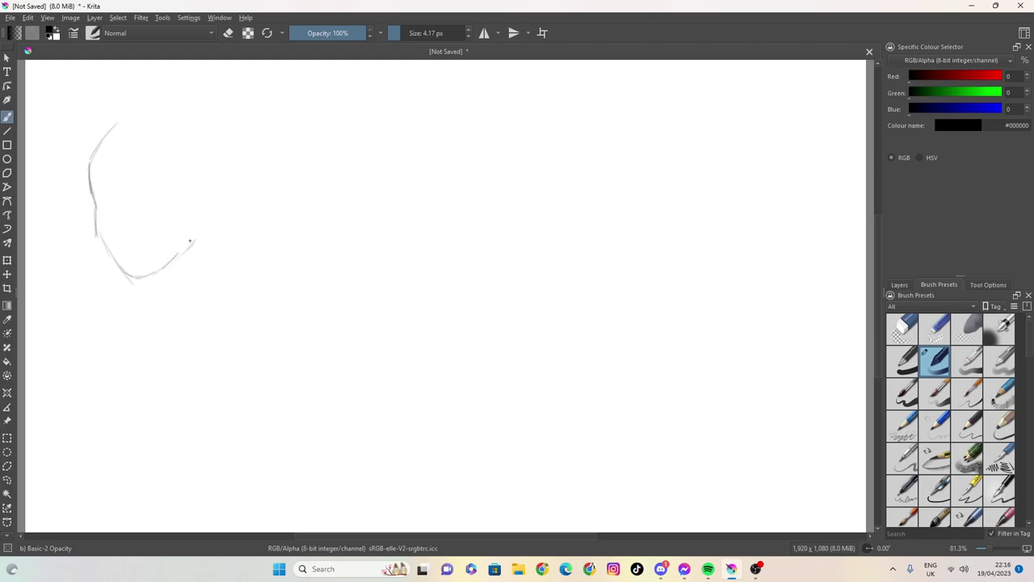
- Draw the face's smirking mouth, eyebrows, eyes and nose, and firm up the cheek and jaw outline
drag(127, 247, 162, 241)
mouse_move(98, 181)
mouse_down()
mouse_move(117, 188)
mouse_move(100, 178)
mouse_move(179, 173)
mouse_up()
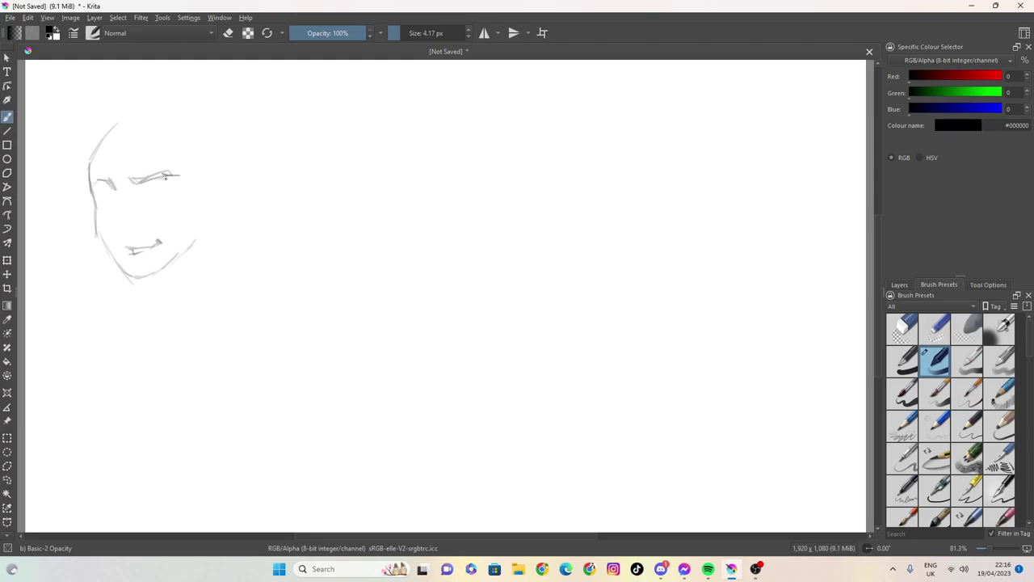
mouse_move(114, 185)
mouse_down()
mouse_move(123, 229)
mouse_move(104, 191)
mouse_move(119, 194)
mouse_move(117, 208)
mouse_up()
mouse_move(114, 195)
mouse_down()
mouse_move(110, 204)
mouse_move(153, 185)
mouse_move(168, 190)
mouse_move(152, 187)
mouse_move(147, 199)
mouse_move(162, 192)
mouse_move(168, 205)
mouse_up()
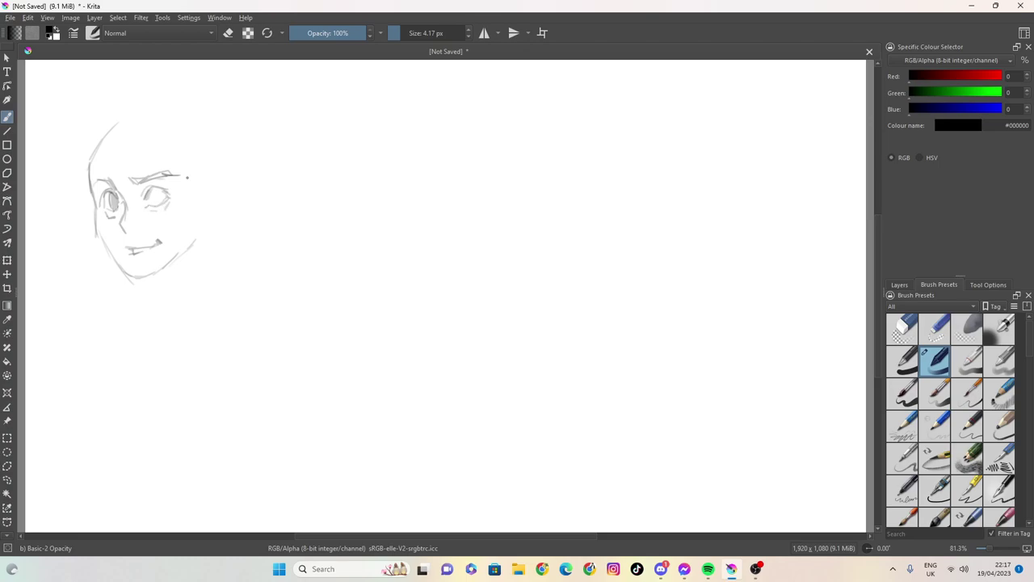
mouse_move(185, 170)
mouse_down()
mouse_move(191, 227)
mouse_move(164, 266)
mouse_move(155, 272)
mouse_move(169, 258)
mouse_move(133, 275)
mouse_move(89, 227)
mouse_move(109, 251)
mouse_move(94, 227)
mouse_up()
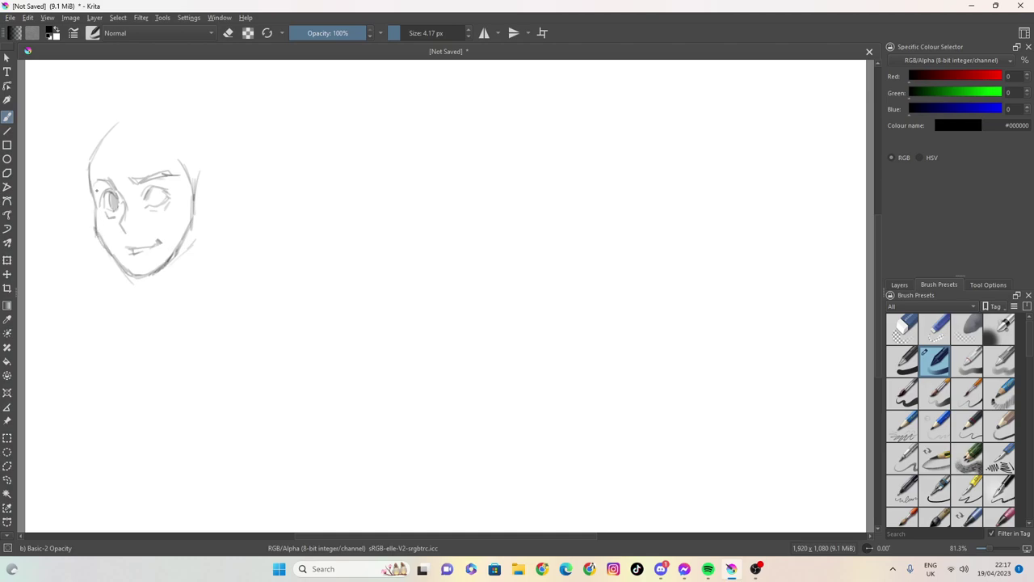
- Sketch a jagged fringe across the forehead and spiky hair down the left side of the face
mouse_move(122, 127)
mouse_down()
mouse_move(114, 169)
mouse_move(114, 138)
mouse_move(119, 167)
mouse_move(129, 150)
mouse_move(134, 161)
mouse_move(141, 149)
mouse_move(176, 151)
mouse_up()
mouse_move(112, 148)
mouse_down()
mouse_move(101, 165)
mouse_move(70, 169)
mouse_move(85, 144)
mouse_up()
drag(80, 155, 92, 135)
mouse_move(81, 169)
mouse_down()
mouse_move(78, 219)
mouse_move(84, 214)
mouse_move(104, 258)
mouse_up()
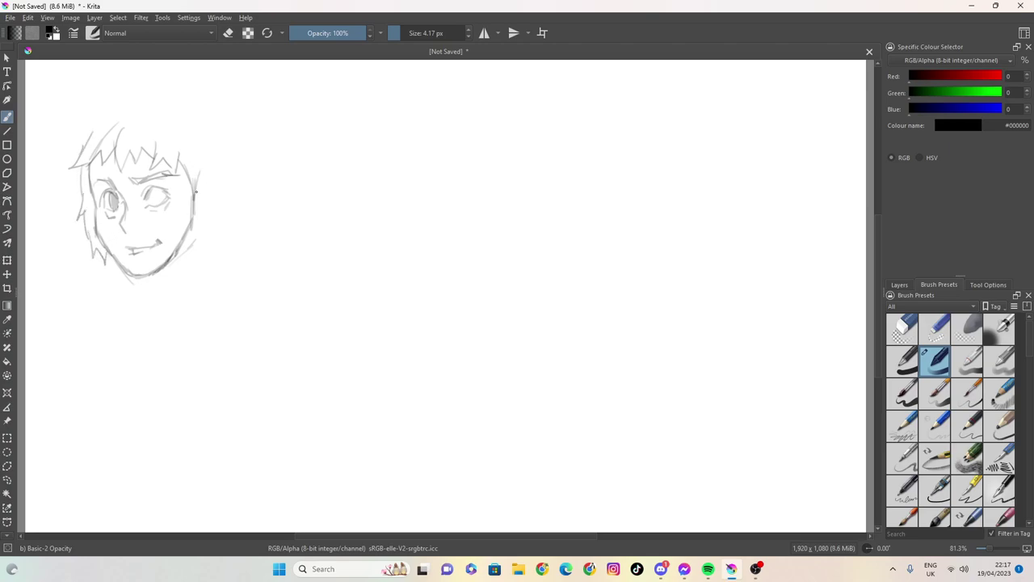
- Draw the spiky crown and right side of the hair, and add the ear and remaining eye shading
mouse_move(81, 132)
mouse_down()
mouse_move(114, 107)
mouse_move(207, 104)
mouse_move(184, 115)
mouse_move(135, 101)
mouse_up()
drag(196, 121, 227, 156)
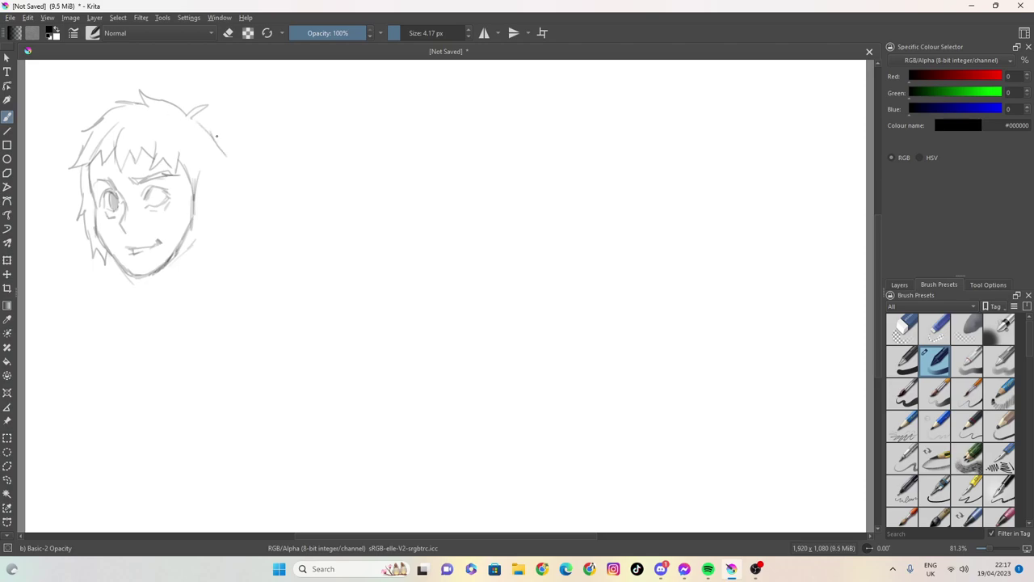
mouse_move(205, 123)
mouse_down()
mouse_move(235, 150)
mouse_move(224, 188)
mouse_up()
drag(196, 130, 212, 185)
drag(196, 167, 212, 212)
mouse_move(207, 173)
mouse_down()
mouse_move(213, 212)
mouse_move(195, 222)
mouse_move(207, 182)
mouse_move(199, 211)
mouse_move(208, 202)
mouse_move(196, 194)
mouse_move(165, 200)
mouse_up()
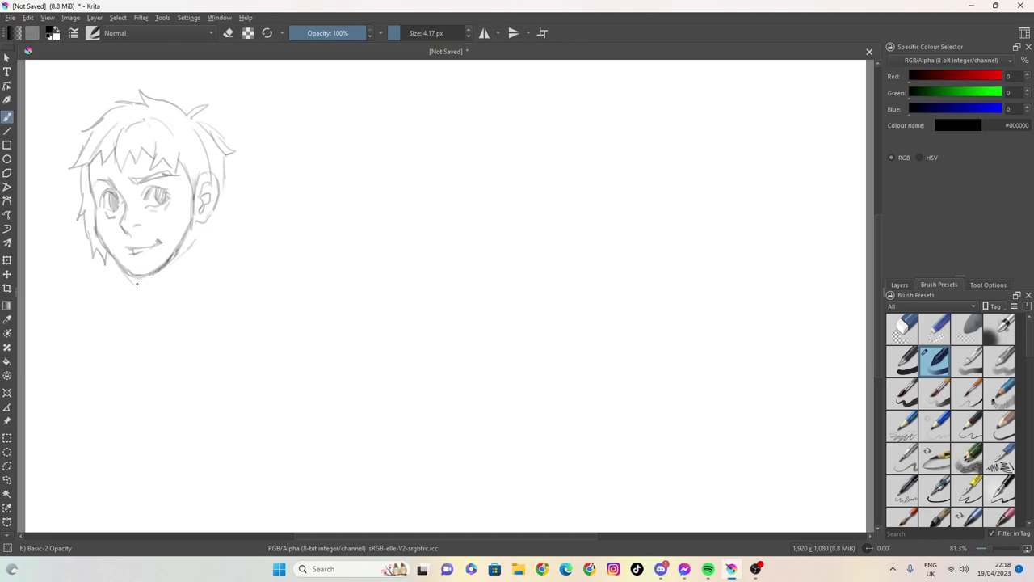
- Sketch the neck with hatching under the jaw, and add the shoulder lines and collarbones
drag(144, 278, 169, 315)
mouse_move(185, 245)
mouse_down()
mouse_move(165, 298)
mouse_move(157, 274)
mouse_up()
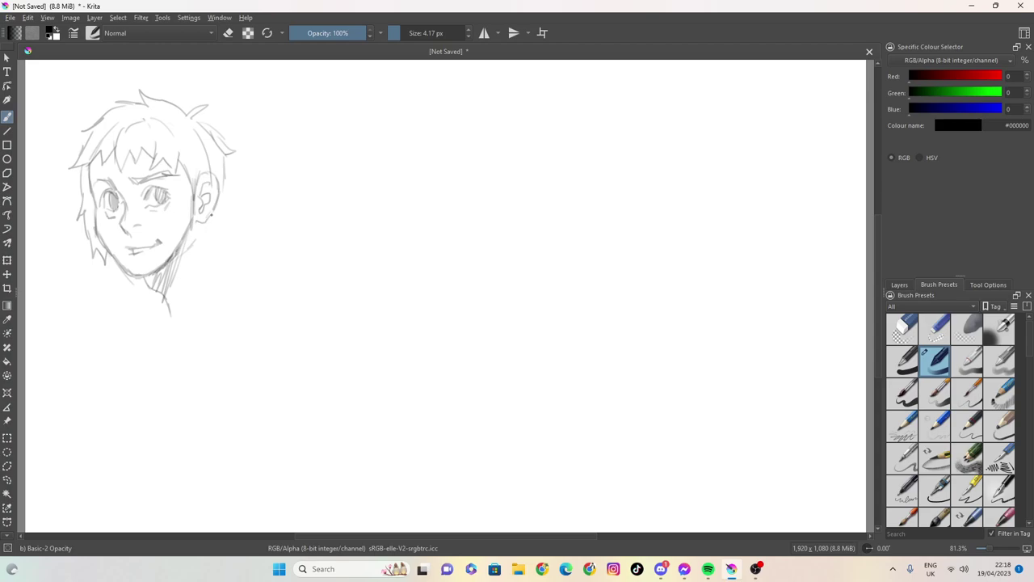
mouse_move(212, 208)
mouse_down()
mouse_move(203, 258)
mouse_move(200, 243)
mouse_move(227, 290)
mouse_up()
mouse_move(144, 288)
mouse_down()
mouse_move(112, 309)
mouse_move(174, 336)
mouse_move(200, 321)
mouse_up()
mouse_move(203, 254)
mouse_down()
mouse_move(242, 297)
mouse_move(234, 311)
mouse_up()
drag(190, 275, 182, 315)
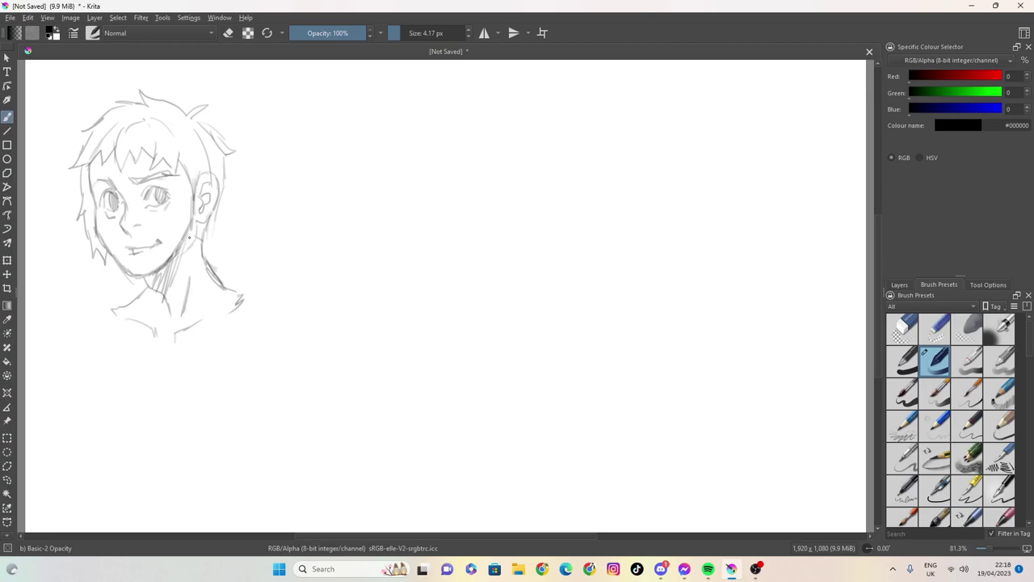
- Hatch shading along the portrait's right cheek and jaw and into the hair above the ear
drag(174, 235, 187, 287)
drag(179, 164, 187, 231)
drag(191, 192, 188, 229)
drag(185, 227, 172, 261)
drag(186, 173, 186, 211)
mouse_move(189, 157)
mouse_down()
mouse_move(190, 187)
mouse_move(204, 161)
mouse_up()
mouse_move(185, 169)
mouse_down()
mouse_move(196, 146)
mouse_move(216, 174)
mouse_up()
drag(216, 161, 223, 176)
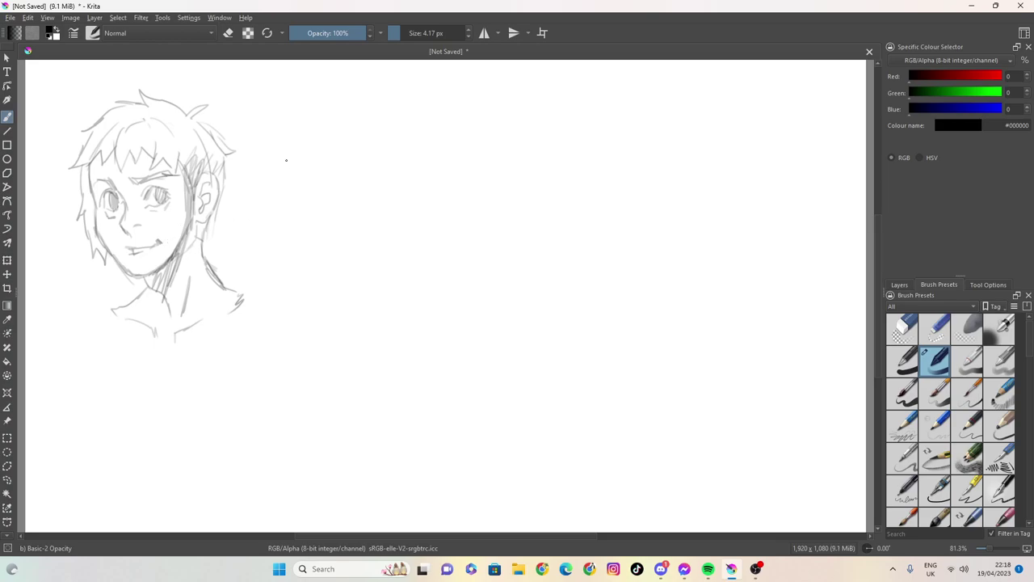
- Sketch the torso, hips and two long standing legs of a full-body figure to the right of the portrait
drag(330, 173, 323, 247)
mouse_move(370, 209)
mouse_down()
mouse_move(370, 230)
mouse_move(324, 253)
mouse_move(312, 324)
mouse_up()
drag(317, 271, 319, 414)
drag(345, 308, 334, 437)
drag(316, 394, 320, 503)
drag(318, 420, 311, 501)
drag(332, 435, 333, 505)
mouse_move(347, 312)
mouse_down()
mouse_move(358, 346)
mouse_move(359, 330)
mouse_move(371, 508)
mouse_up()
mouse_move(370, 235)
mouse_down()
mouse_move(372, 255)
mouse_move(373, 213)
mouse_up()
drag(371, 257, 393, 353)
drag(391, 315, 386, 501)
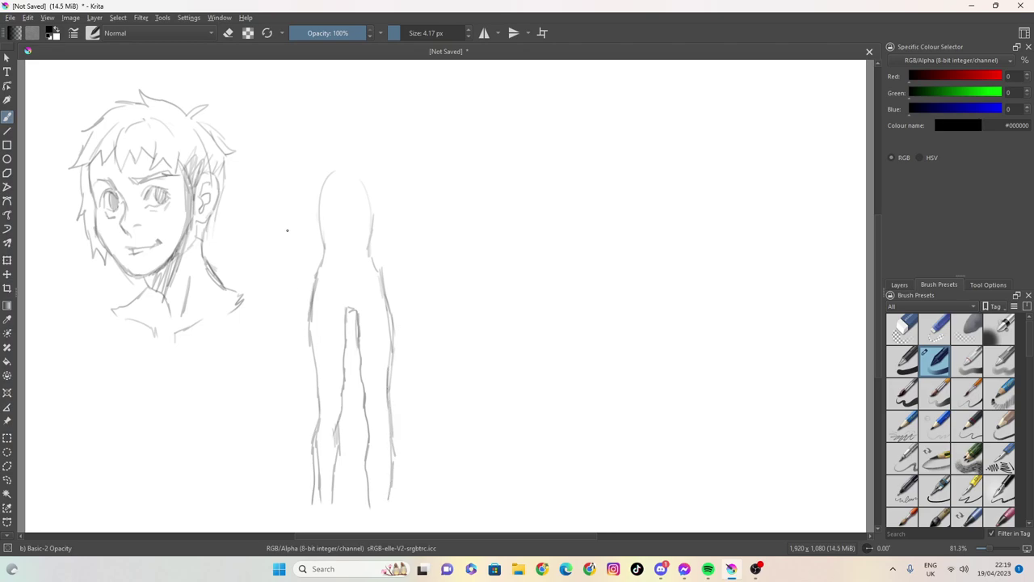
- Draw a cropped open jacket on the standing figure's torso and its raised, bent arm on the left
mouse_move(315, 192)
mouse_down()
mouse_move(308, 230)
mouse_move(334, 189)
mouse_move(358, 230)
mouse_move(375, 222)
mouse_move(372, 233)
mouse_move(381, 185)
mouse_up()
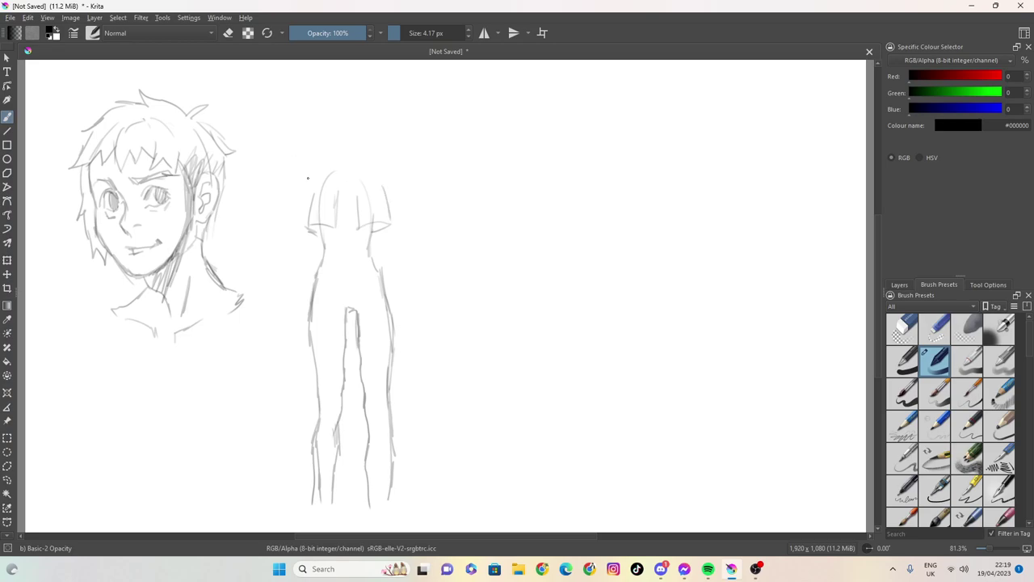
drag(291, 160, 281, 135)
mouse_move(306, 185)
mouse_down()
mouse_move(281, 157)
mouse_move(326, 158)
mouse_move(331, 170)
mouse_move(313, 151)
mouse_move(314, 199)
mouse_up()
mouse_move(282, 150)
mouse_down()
mouse_move(263, 124)
mouse_move(303, 89)
mouse_move(292, 139)
mouse_up()
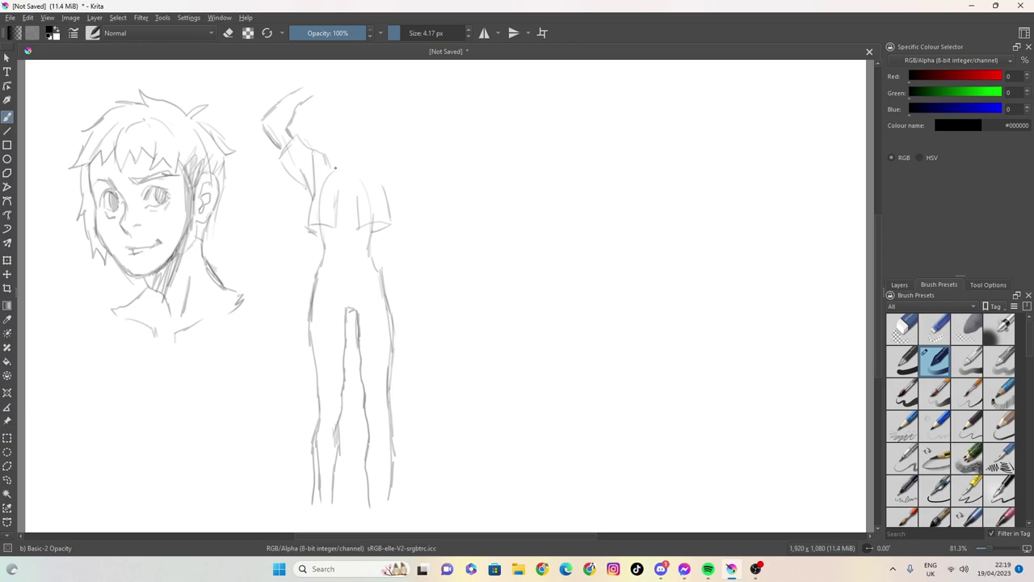
- Sketch the standing figure's oval head and neck, with the jacket collar around the neck
mouse_move(331, 160)
mouse_down()
mouse_move(324, 172)
mouse_move(361, 196)
mouse_move(352, 154)
mouse_up()
mouse_move(330, 119)
mouse_down()
mouse_move(340, 154)
mouse_move(361, 141)
mouse_move(327, 129)
mouse_move(338, 103)
mouse_move(357, 149)
mouse_up()
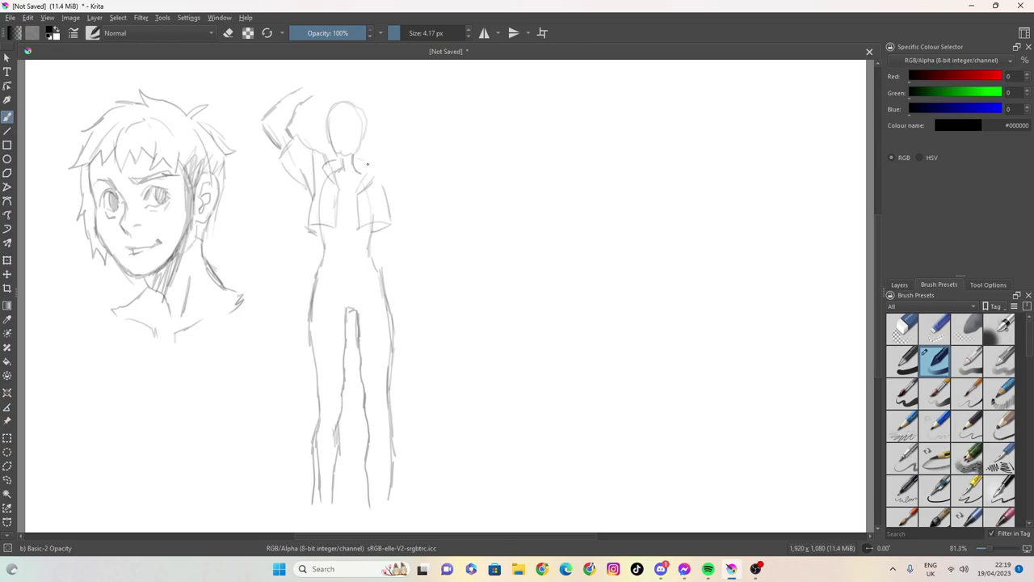
- Draw the standing figure's right-hand sleeve and its arm bent upward at the elbow
mouse_move(376, 172)
mouse_down()
mouse_move(363, 158)
mouse_move(362, 177)
mouse_up()
mouse_move(388, 156)
mouse_down()
mouse_move(389, 204)
mouse_move(390, 153)
mouse_move(402, 151)
mouse_move(393, 150)
mouse_move(401, 160)
mouse_move(421, 142)
mouse_move(429, 149)
mouse_move(431, 188)
mouse_move(394, 193)
mouse_up()
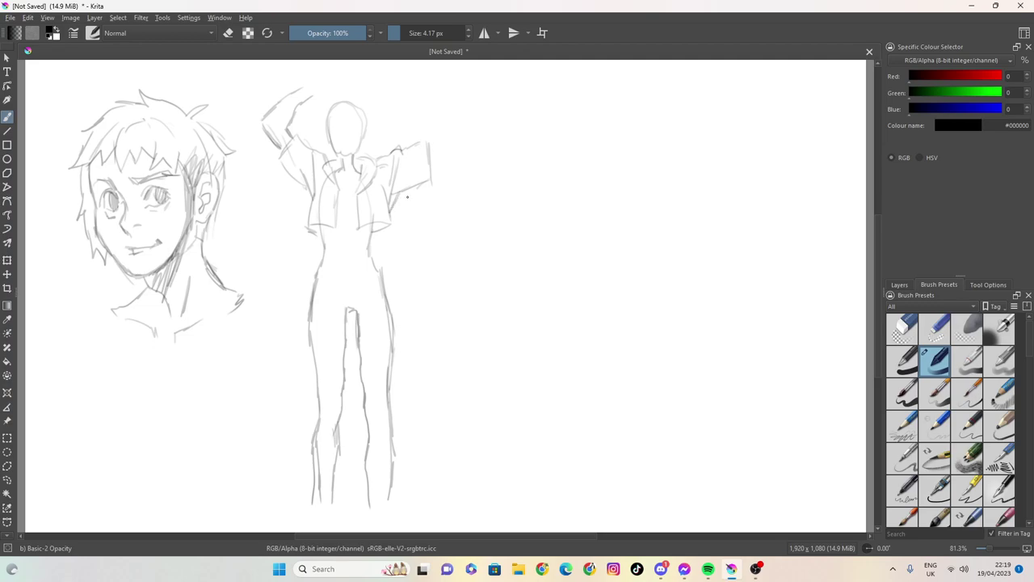
mouse_move(434, 137)
mouse_down()
mouse_move(418, 144)
mouse_move(459, 152)
mouse_up()
mouse_move(453, 111)
mouse_down()
mouse_move(461, 141)
mouse_move(456, 126)
mouse_move(460, 141)
mouse_move(446, 157)
mouse_up()
mouse_move(430, 123)
mouse_down()
mouse_move(428, 105)
mouse_move(434, 136)
mouse_up()
mouse_move(444, 99)
mouse_down()
mouse_move(460, 141)
mouse_move(451, 154)
mouse_up()
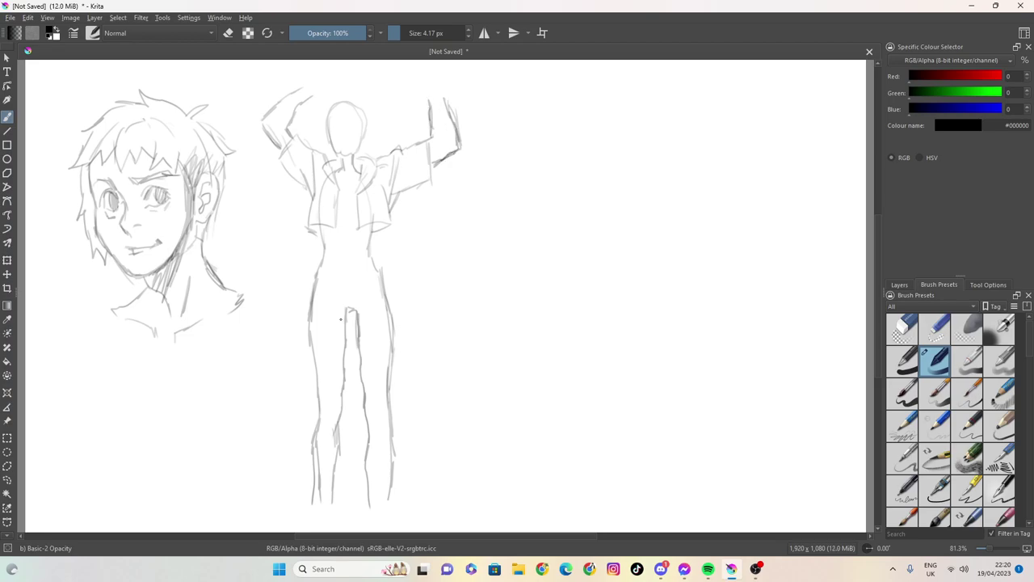
- Add a crossed belt at the standing figure's hips and a vertical and a horizontal guideline on its face
mouse_move(322, 260)
mouse_down()
mouse_move(353, 278)
mouse_move(375, 263)
mouse_move(338, 277)
mouse_move(393, 288)
mouse_move(312, 293)
mouse_up()
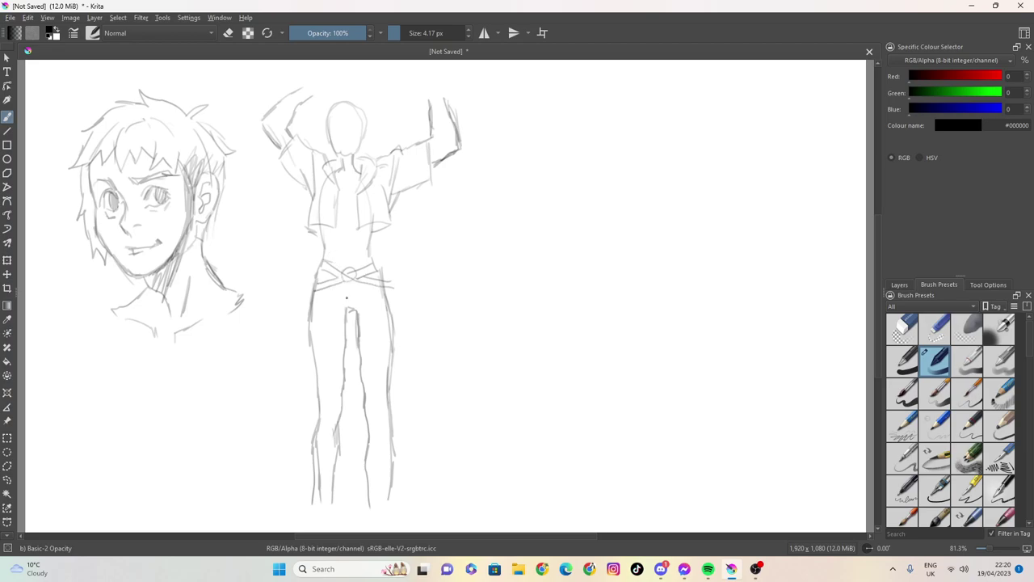
drag(310, 311, 315, 349)
drag(345, 104, 345, 165)
mouse_move(359, 128)
mouse_down()
mouse_move(324, 128)
mouse_move(365, 126)
mouse_up()
- Extend the portrait downward with the left shoulder, short T-shirt sleeve and upper arm
mouse_move(123, 310)
mouse_down()
mouse_move(145, 293)
mouse_move(97, 362)
mouse_move(100, 346)
mouse_move(78, 332)
mouse_move(63, 370)
mouse_up()
mouse_move(79, 335)
mouse_down()
mouse_move(60, 383)
mouse_move(65, 372)
mouse_up()
mouse_move(70, 351)
mouse_down()
mouse_move(55, 434)
mouse_move(81, 457)
mouse_up()
drag(62, 400, 49, 429)
mouse_move(65, 398)
mouse_down()
mouse_move(46, 433)
mouse_move(84, 459)
mouse_up()
mouse_move(84, 366)
mouse_down()
mouse_move(92, 457)
mouse_move(45, 469)
mouse_move(31, 504)
mouse_move(73, 488)
mouse_move(90, 462)
mouse_move(101, 496)
mouse_up()
- Draw the portrait's round T-shirt neckline, and sketch the right shoulder and sleeve
drag(241, 292, 283, 305)
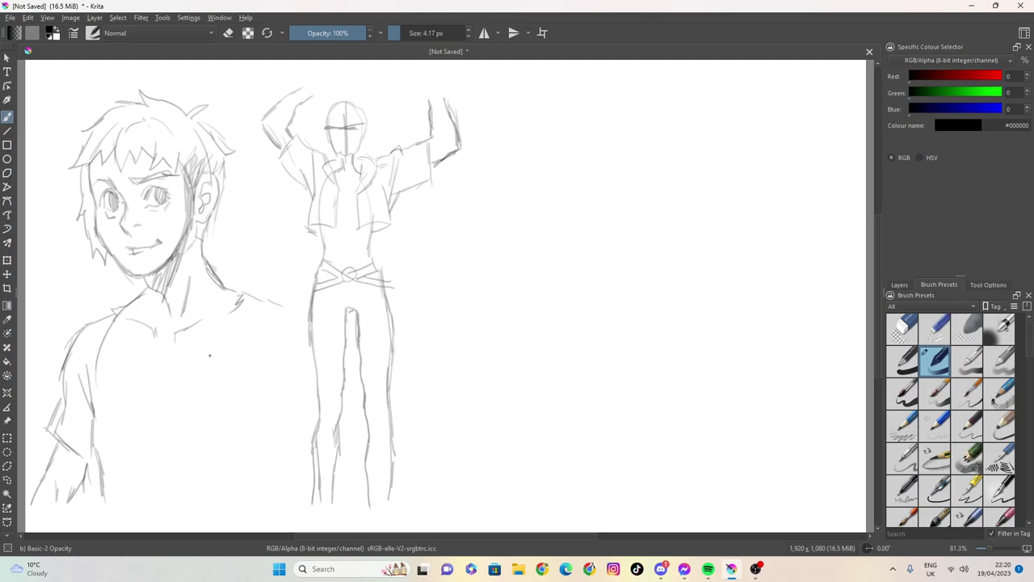
mouse_move(139, 295)
mouse_down()
mouse_move(152, 346)
mouse_move(185, 352)
mouse_move(221, 325)
mouse_move(232, 335)
mouse_move(194, 368)
mouse_move(145, 358)
mouse_up()
mouse_move(139, 317)
mouse_down()
mouse_move(131, 343)
mouse_move(132, 327)
mouse_move(90, 377)
mouse_up()
mouse_move(240, 327)
mouse_down()
mouse_move(268, 334)
mouse_move(260, 424)
mouse_up()
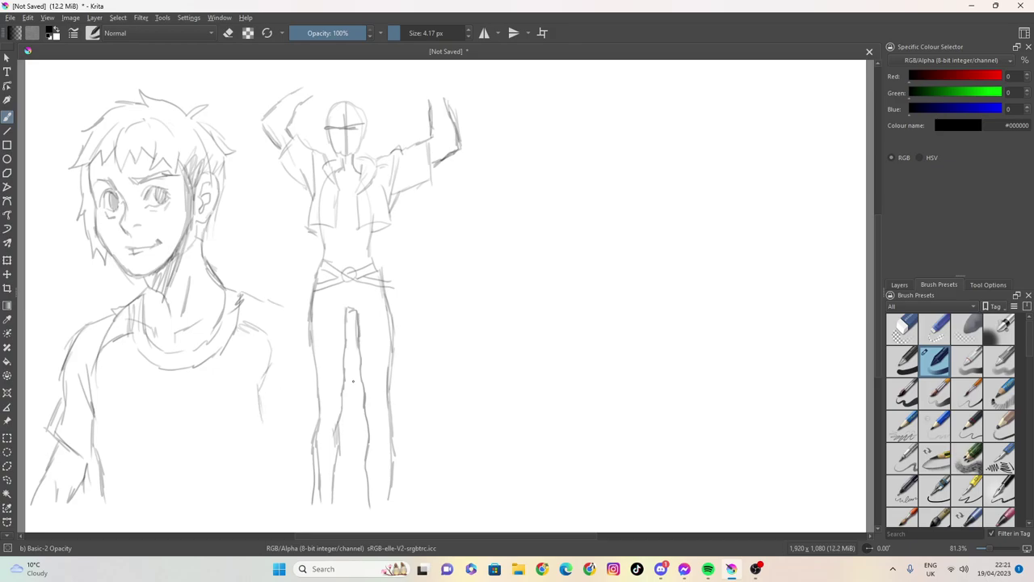
- Close the drawing program
click(1020, 6)
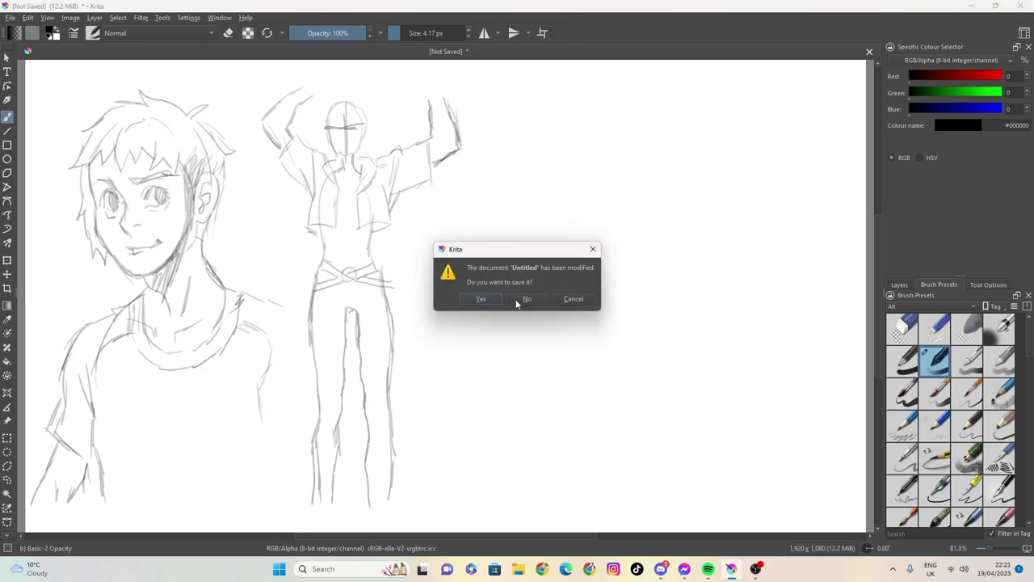